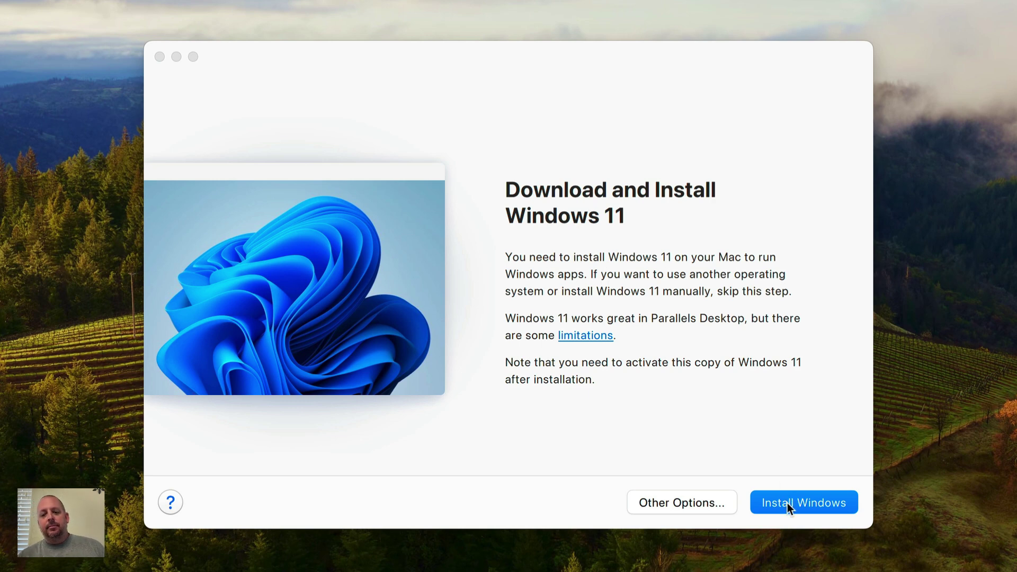
Install Windows 11, granting Parallels Desktop camera access and restarting Windows Setup without waiting for the countdown.
click(787, 503)
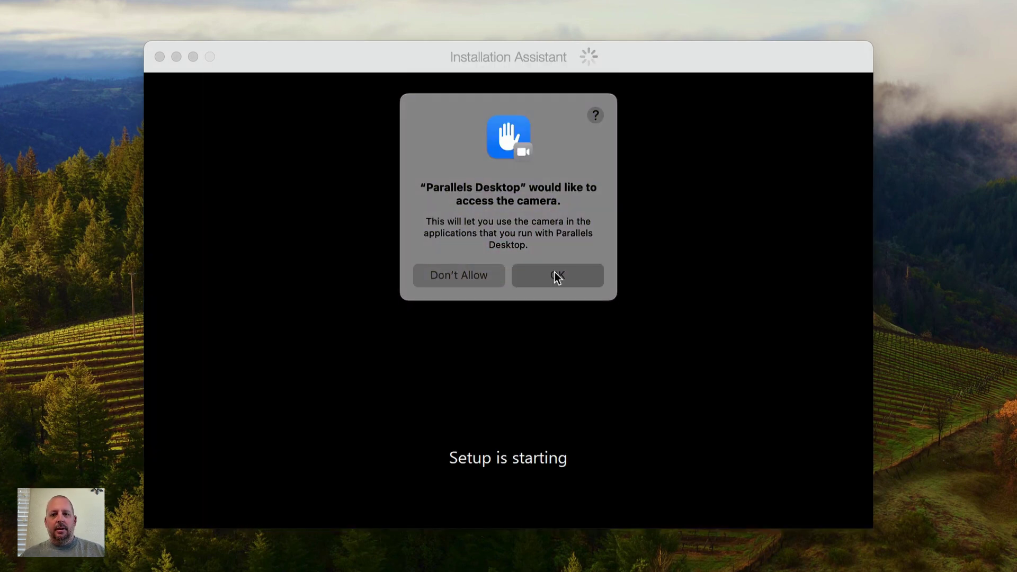
click(555, 272)
click(554, 271)
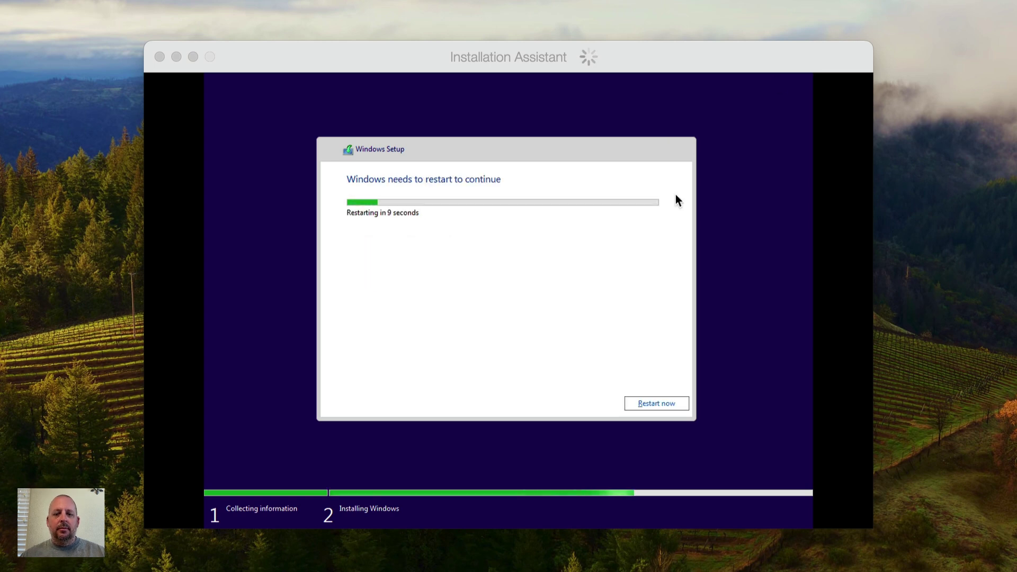
click(657, 404)
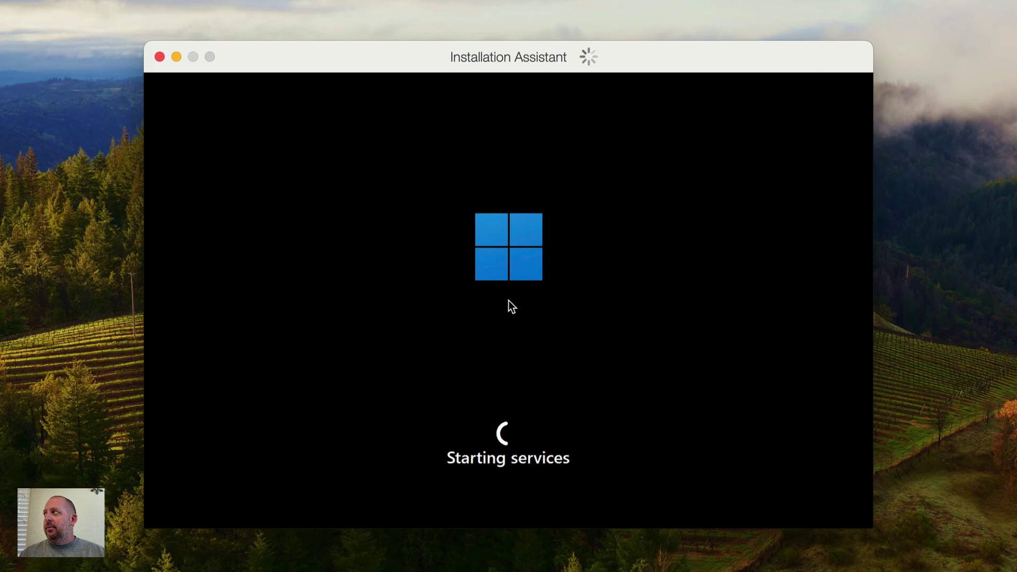
click(836, 3)
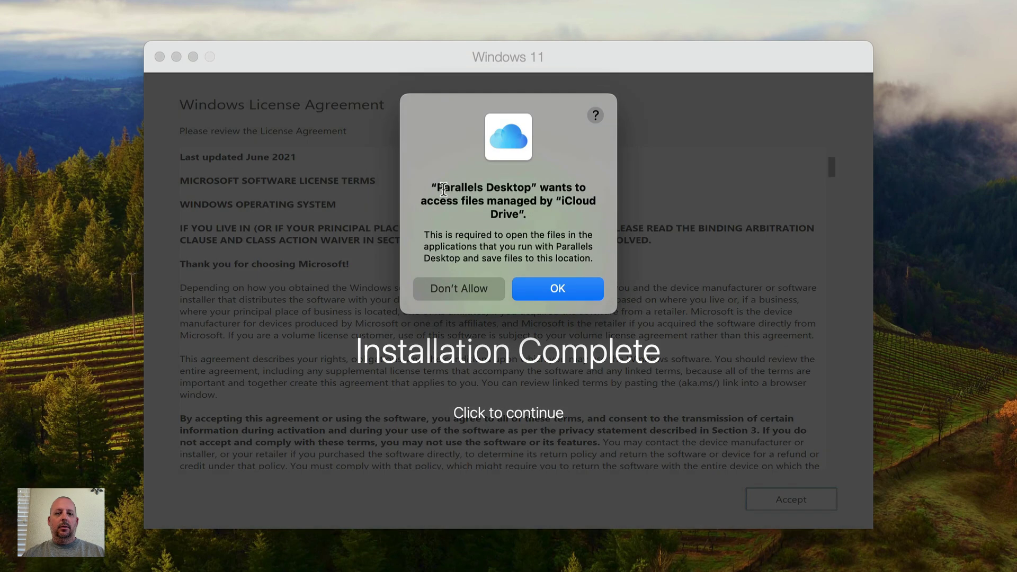
Allow Parallels Desktop to access iCloud Drive and Dropbox files, and continue past the Installation Complete screen.
click(546, 292)
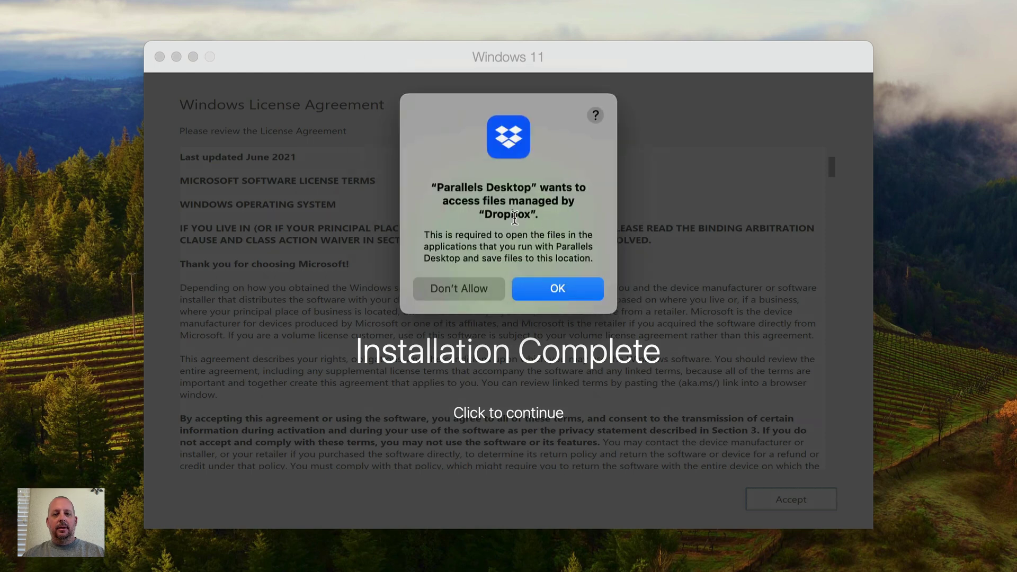
click(549, 294)
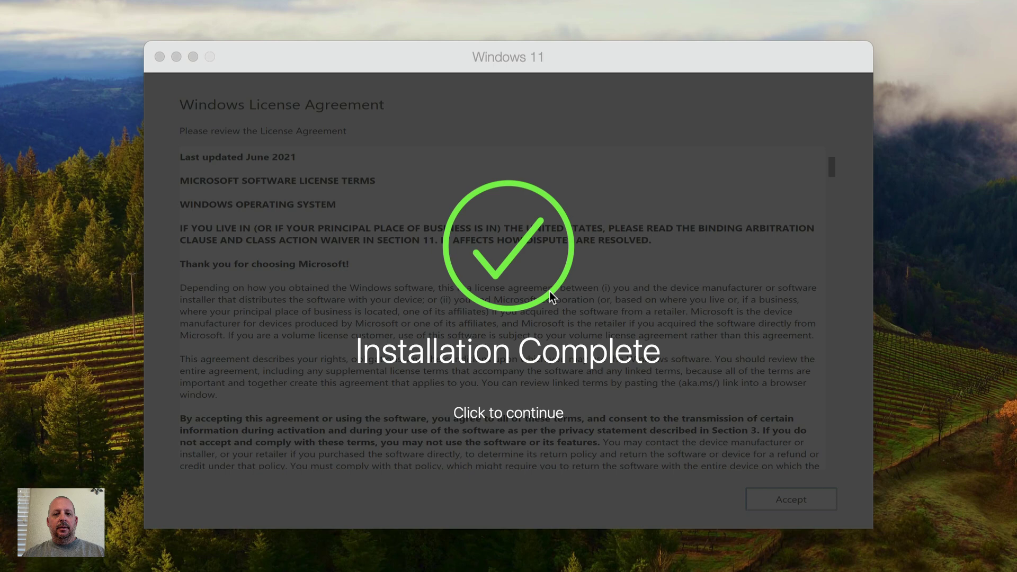
click(554, 410)
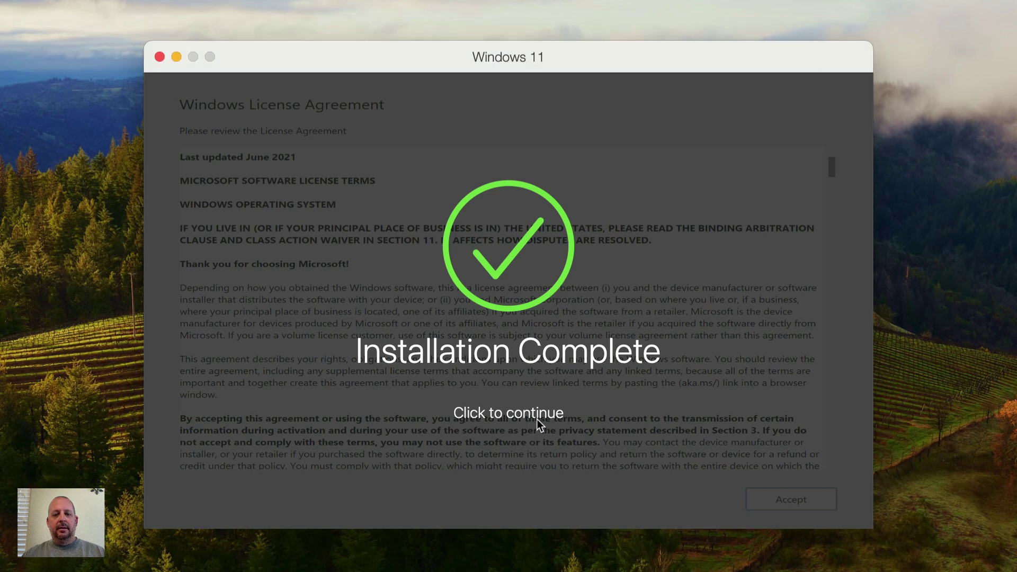
Close the Installation Finished browser tab and the guest Microsoft Edge window.
click(189, 10)
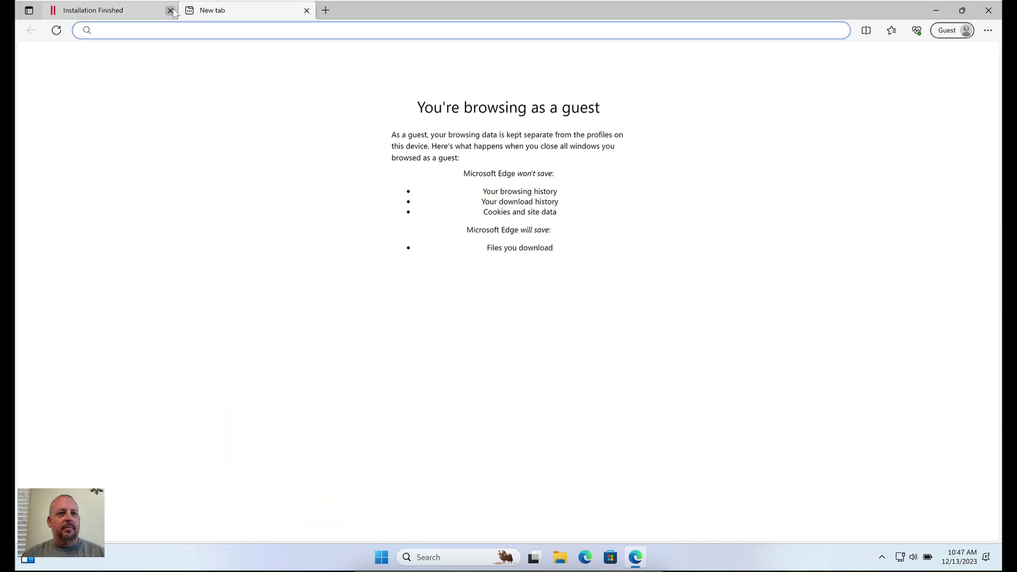
click(170, 10)
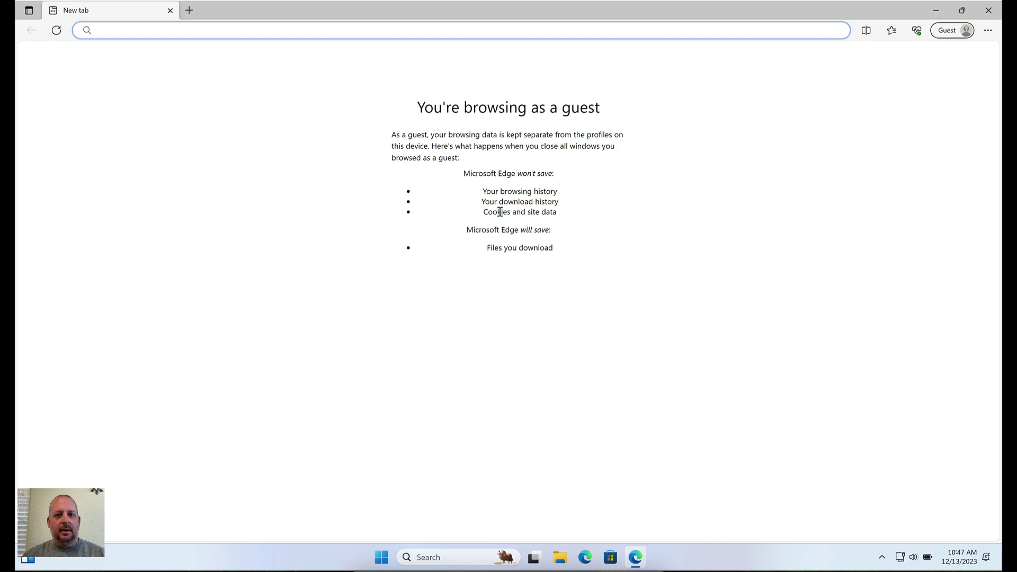
click(988, 10)
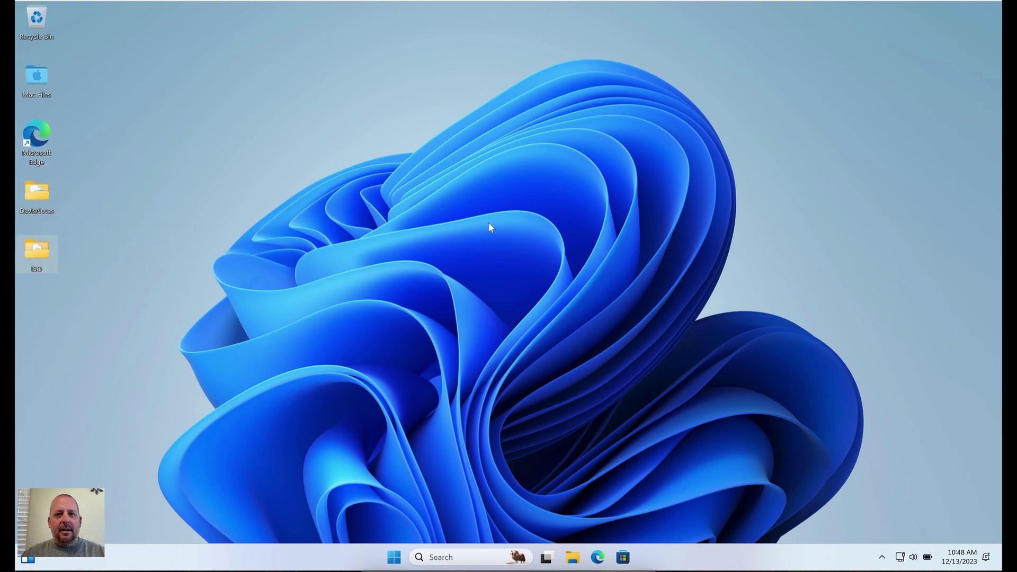
Reveal the Mac desktop behind the virtual machine to look at its DavisNotes and ISO folders, and return to Windows.
key(ctrl+super+f)
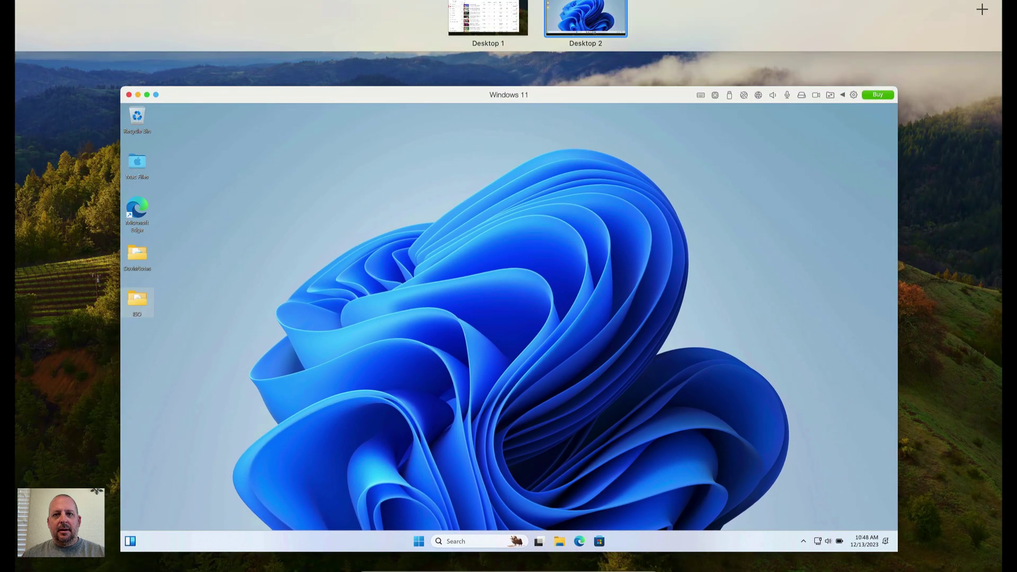
click(574, 11)
drag(249, 0, 249, 173)
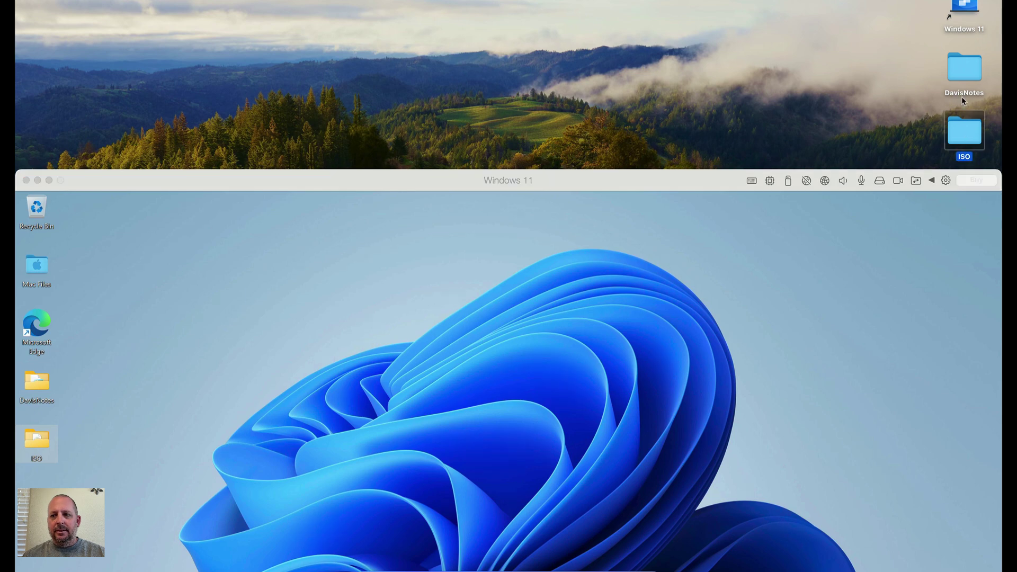
click(961, 71)
click(578, 188)
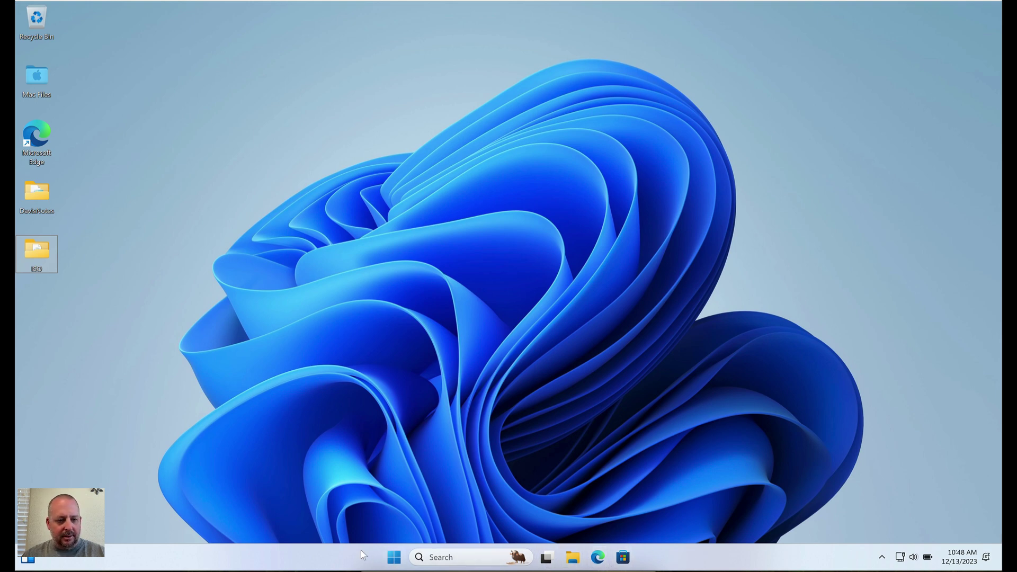
Look over the Windows widgets board, the Start menu and the Start shortcut list of system tools.
mouse_move(29, 559)
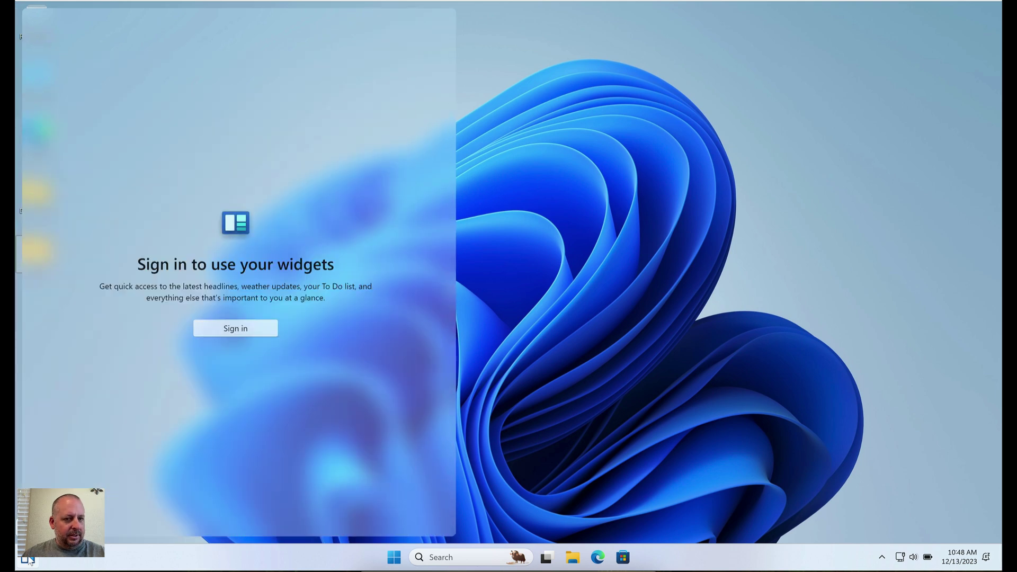
click(53, 560)
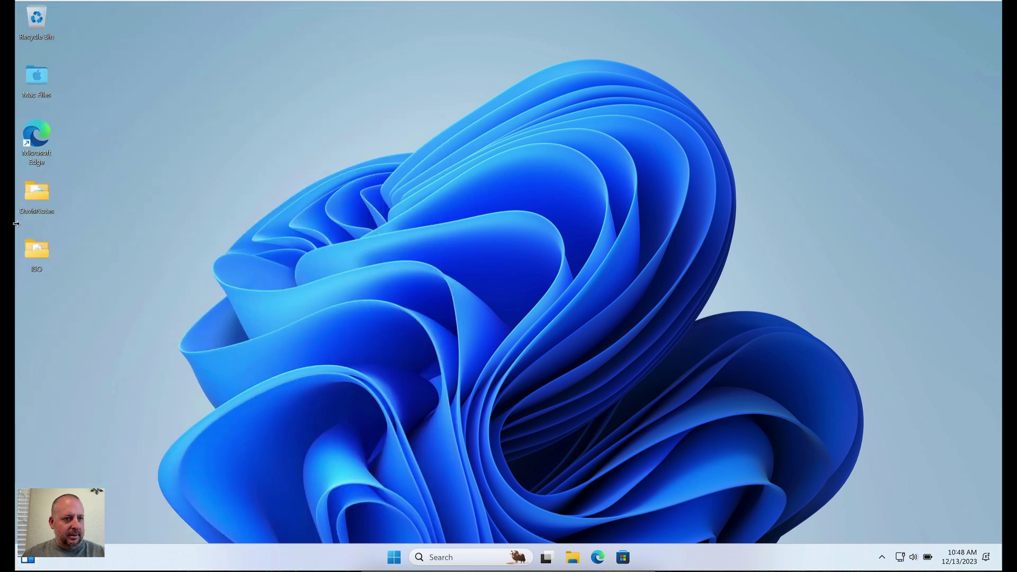
click(395, 557)
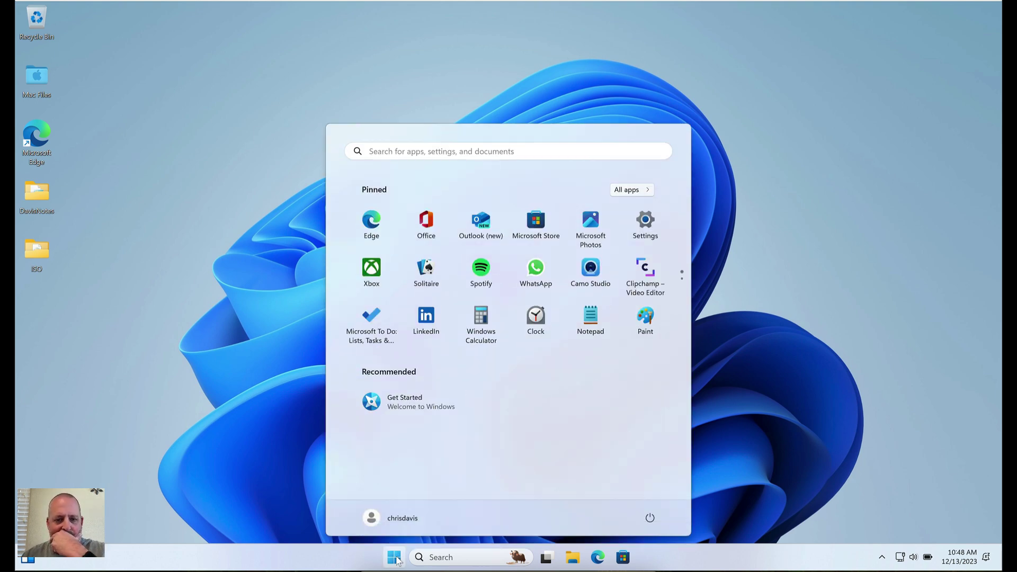
right_click(395, 557)
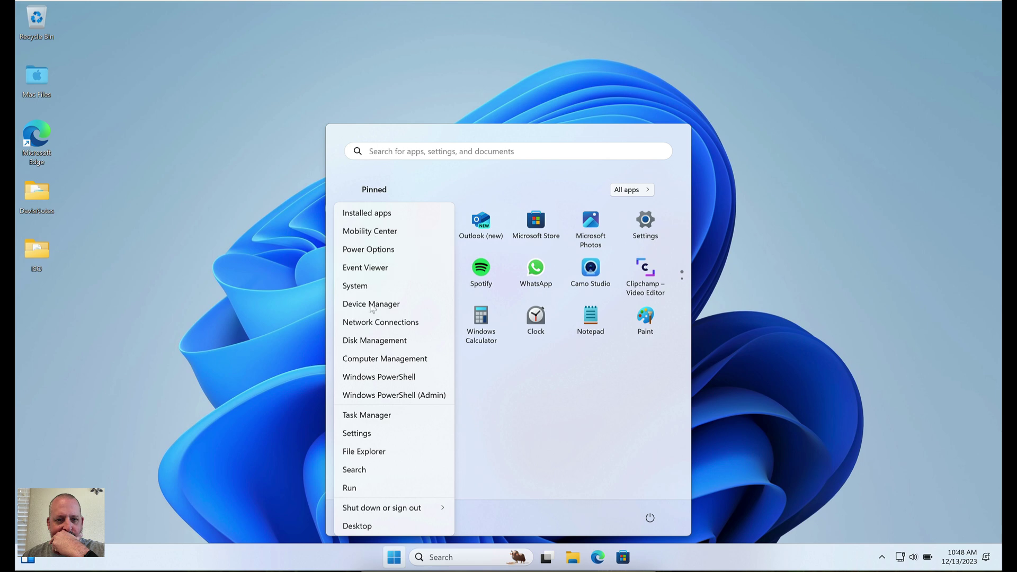
Run compmgmt.msc to view the Computer Management console, and close it.
click(471, 560)
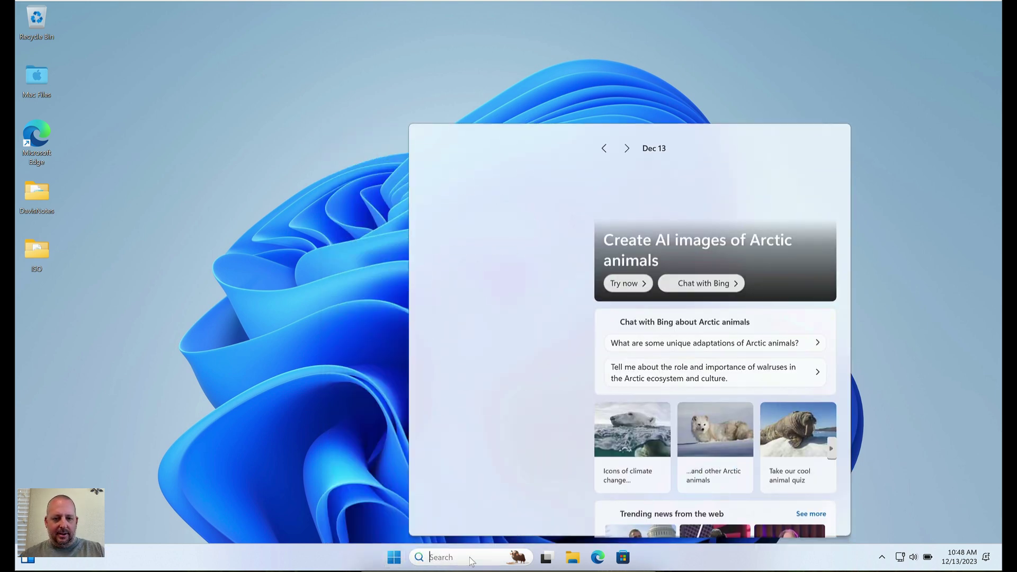
text(comp)
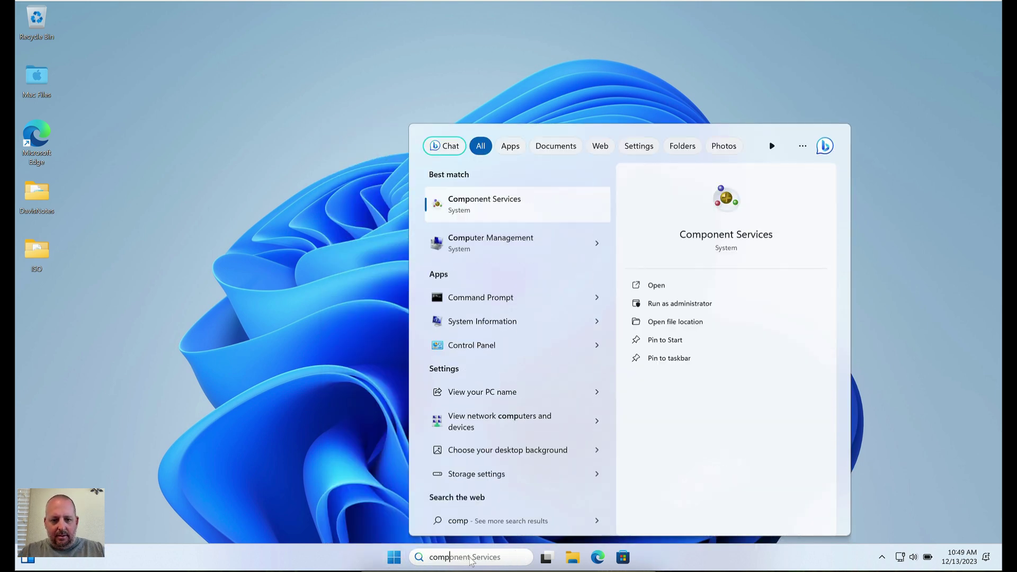
text(mgmt.msc)
key(Return)
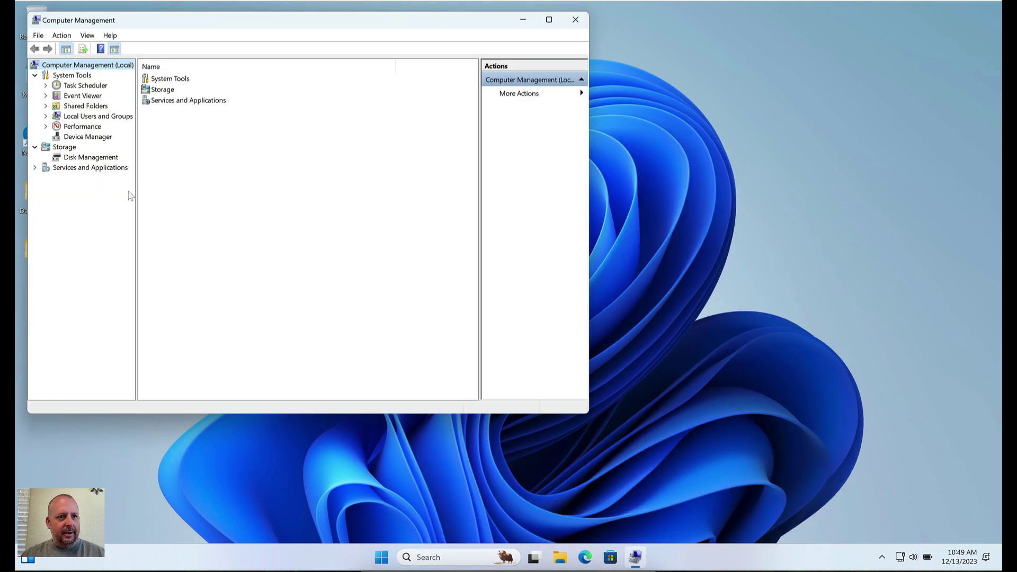
click(575, 20)
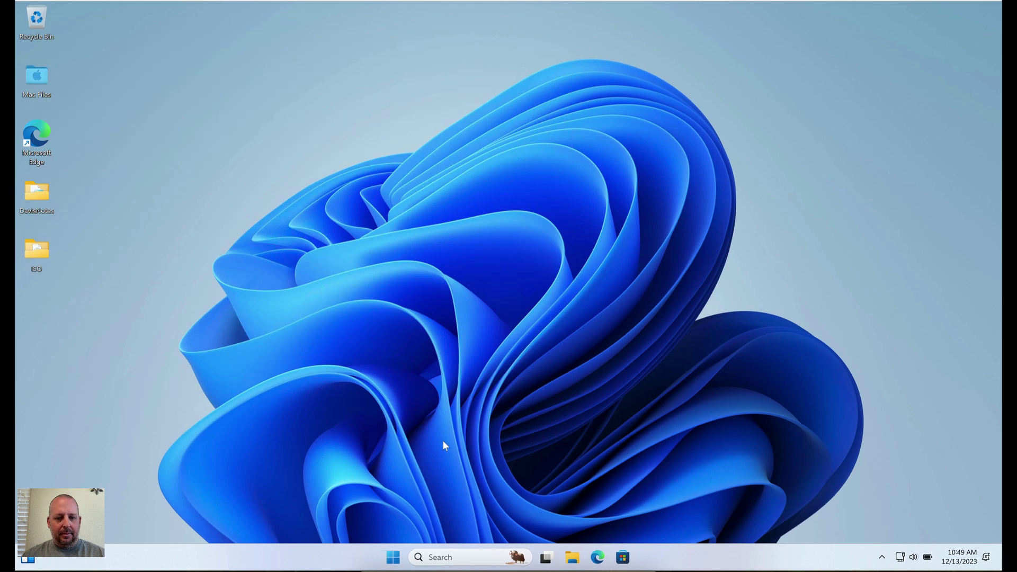
Open Command Prompt, run whoami with its output line highlighted, and move the console window nearer the desktop's centre.
click(393, 556)
text(cmd)
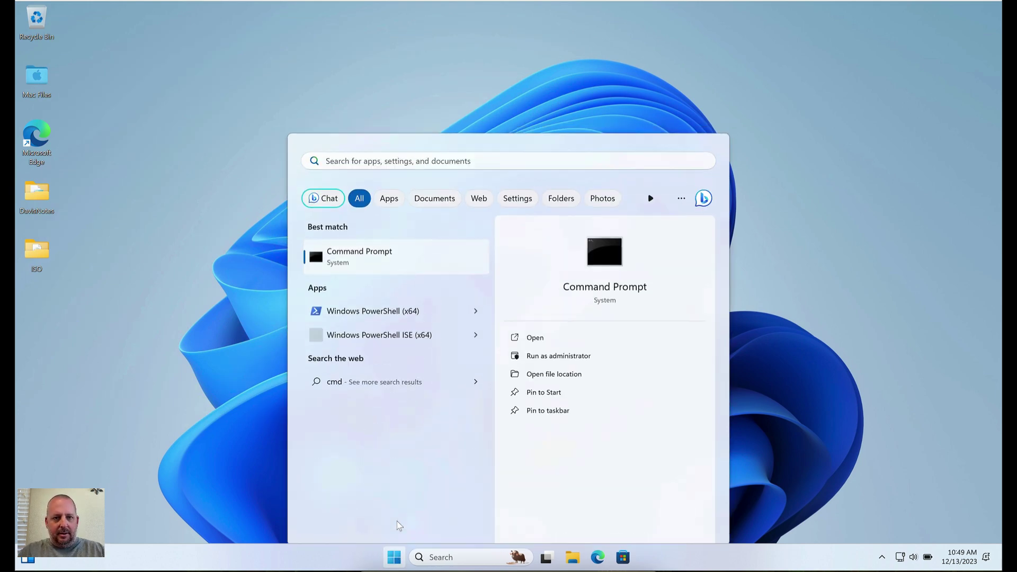
key(Return)
text(whoami)
key(Return)
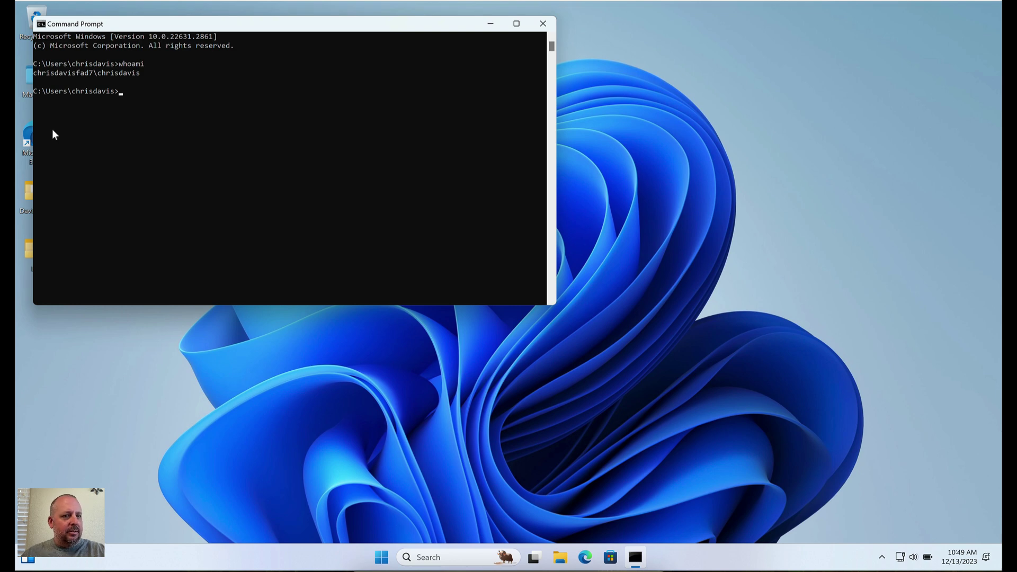
double_click(110, 73)
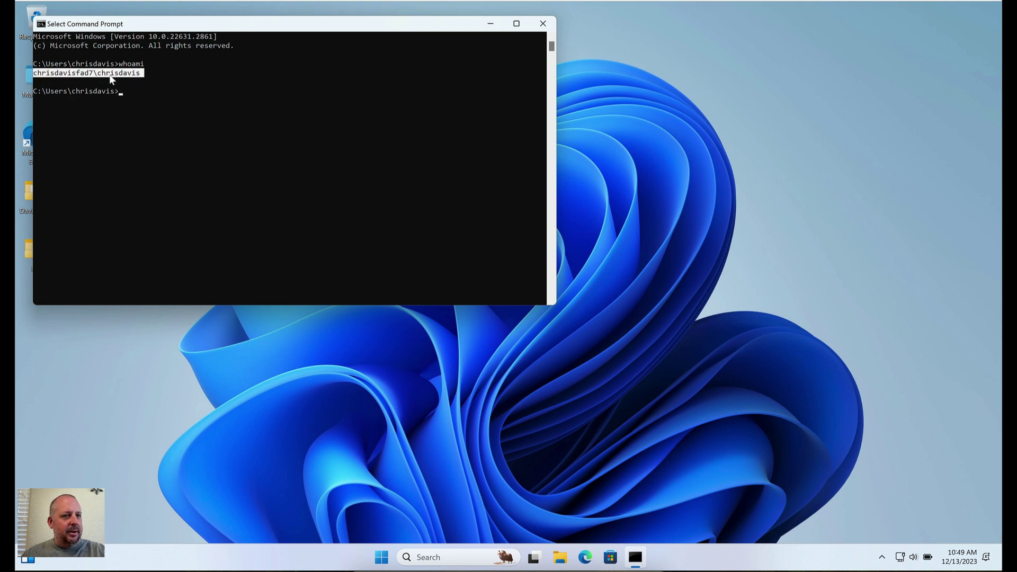
drag(413, 15, 588, 39)
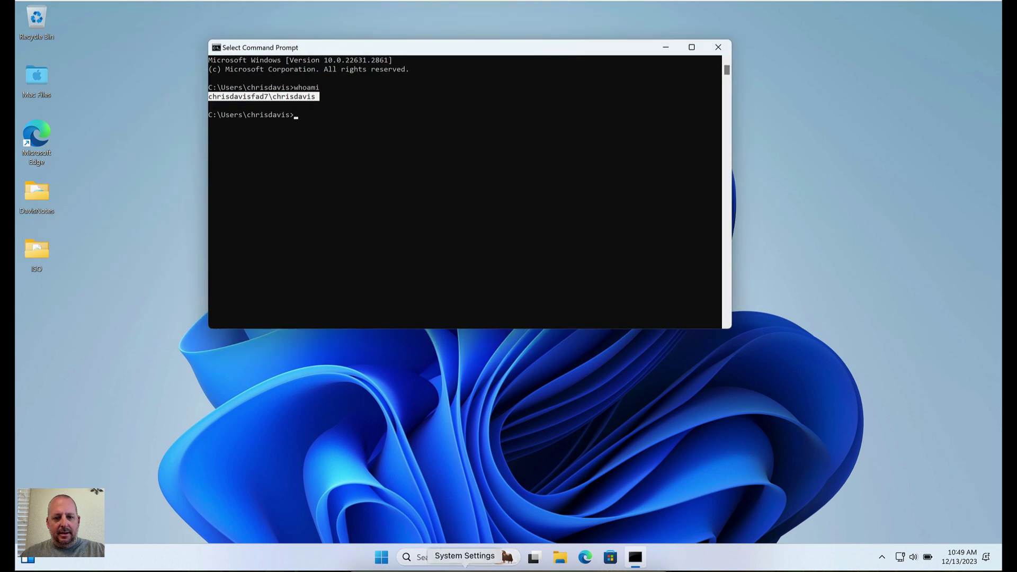
Search Windows for "domain", open the Rename your PC result in Settings to view the device name, and close Settings.
click(382, 557)
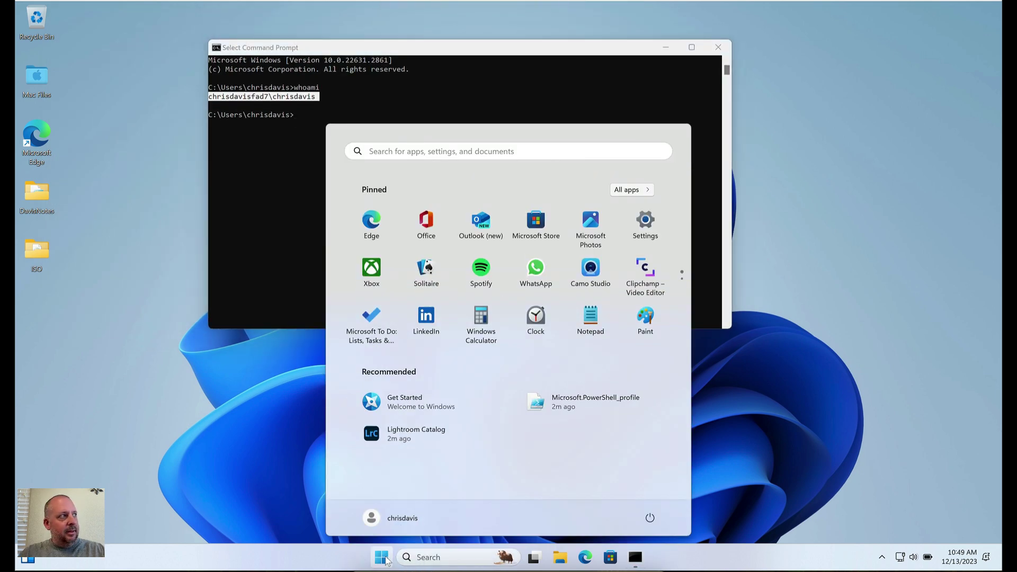
text(domain)
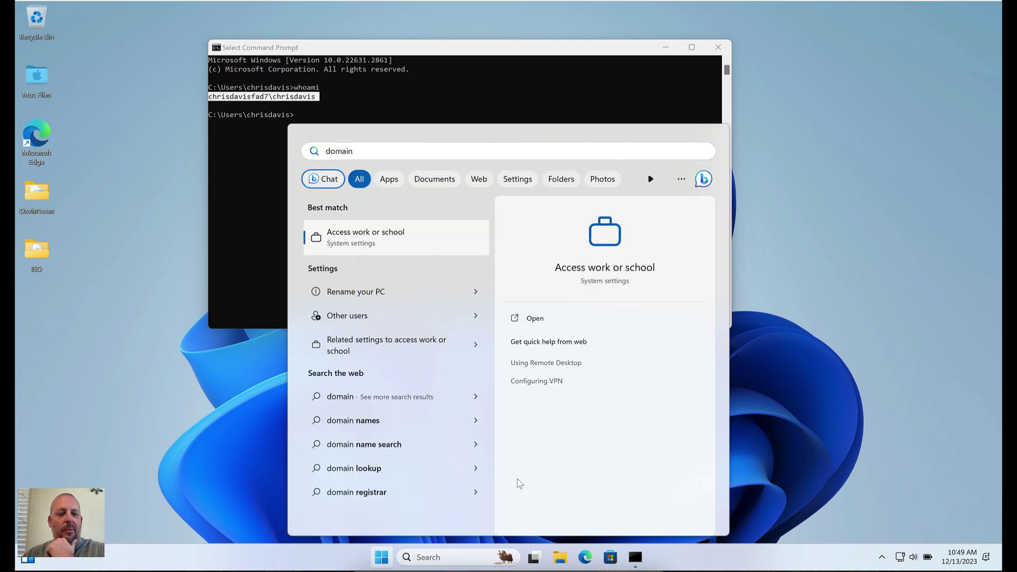
click(353, 291)
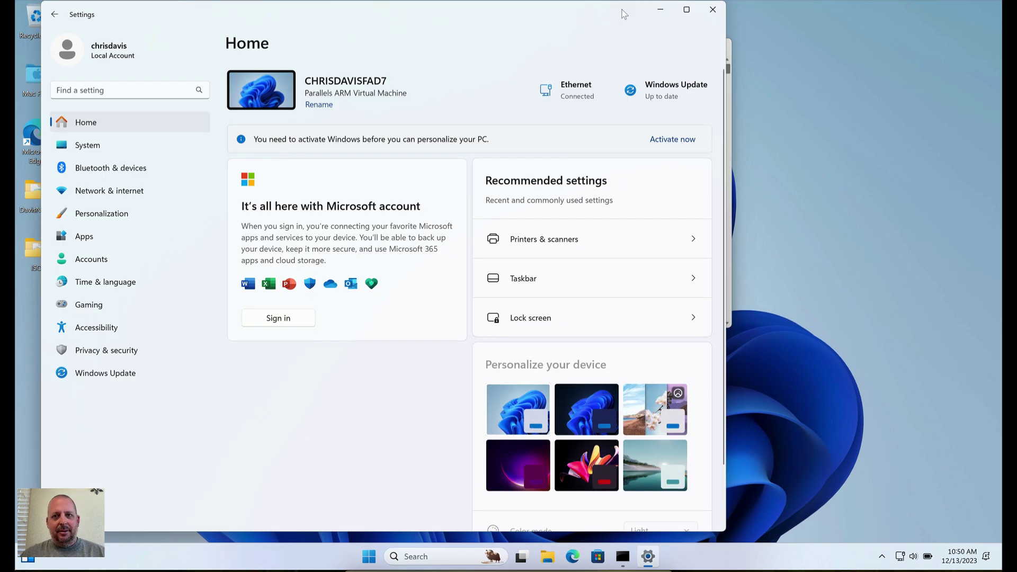
click(722, 15)
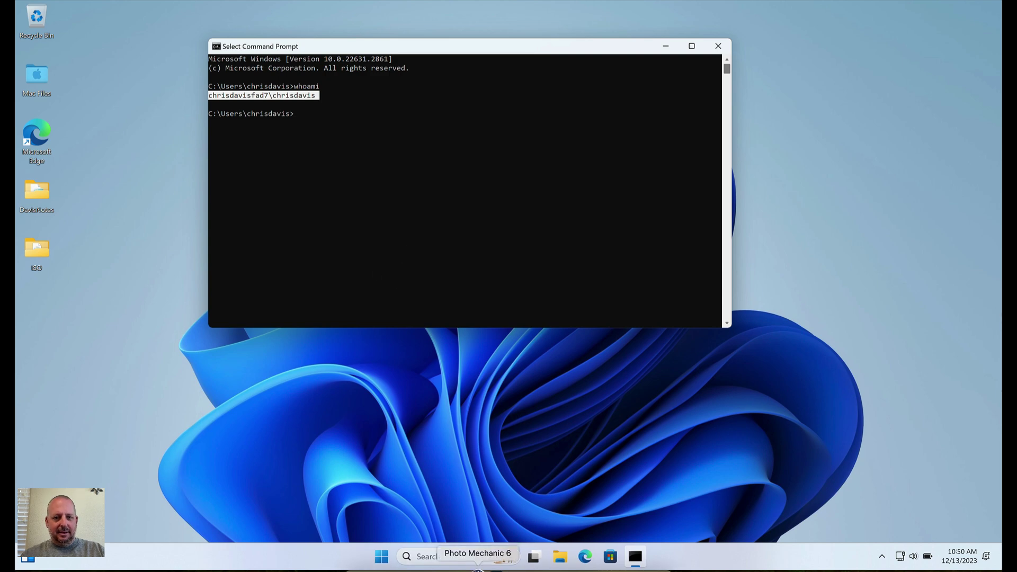
Open Windows Update by searching for "updates" and check for updates.
click(433, 559)
text(updates)
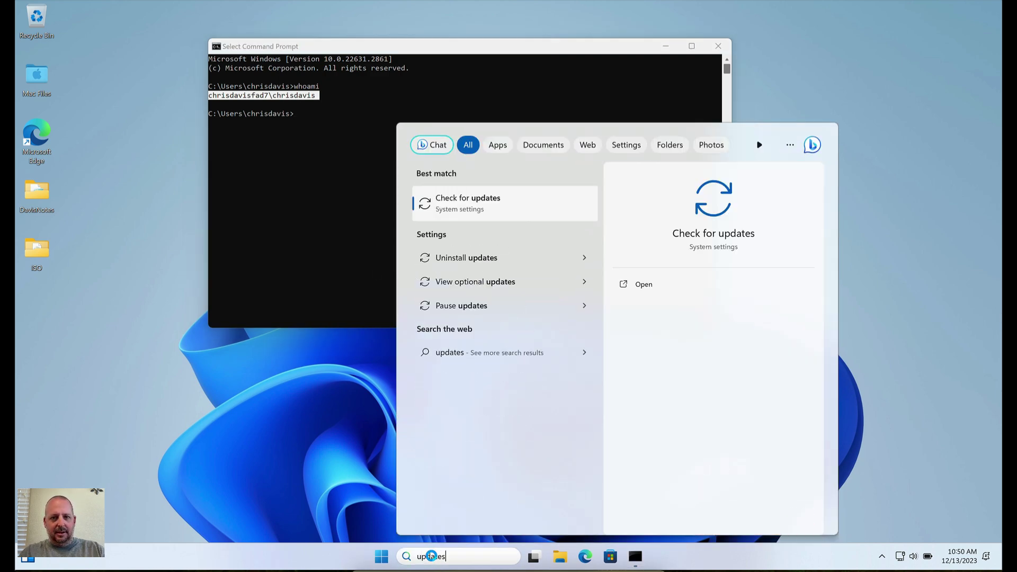
key(Return)
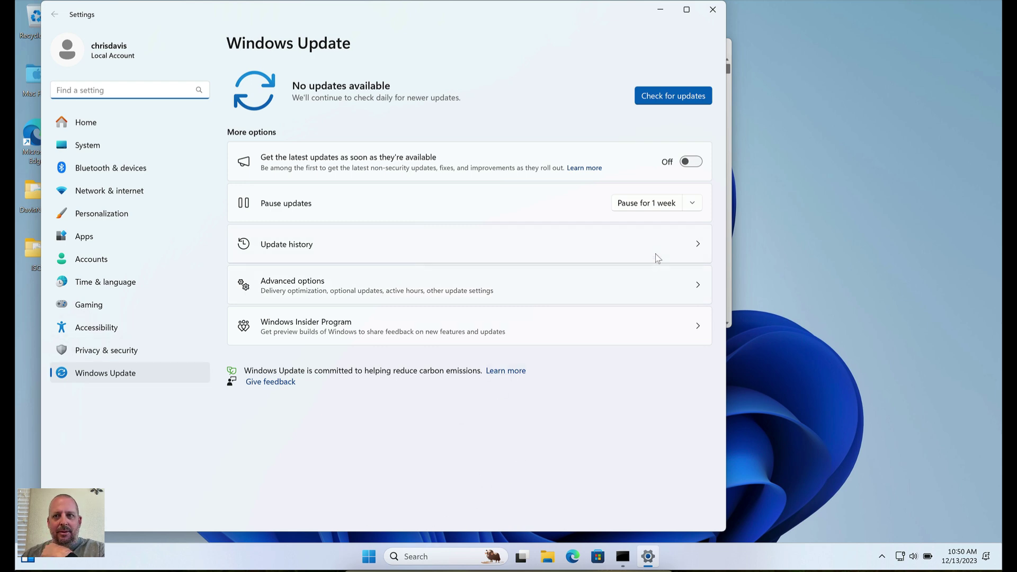
click(701, 97)
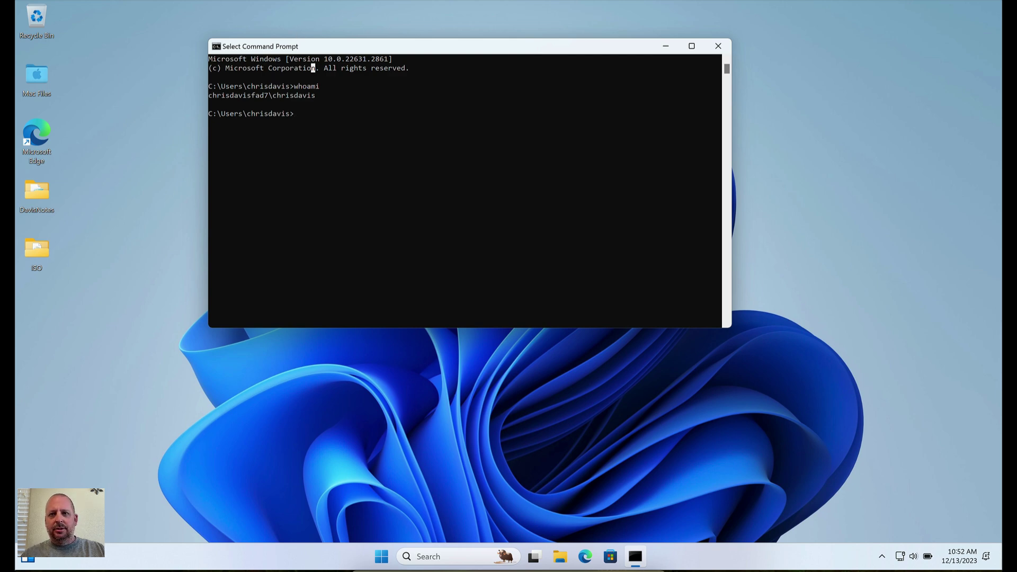
Run ipconfig in Command Prompt and examine the subnet mask and default gateway.
click(356, 206)
text(ipconfig)
key(Return)
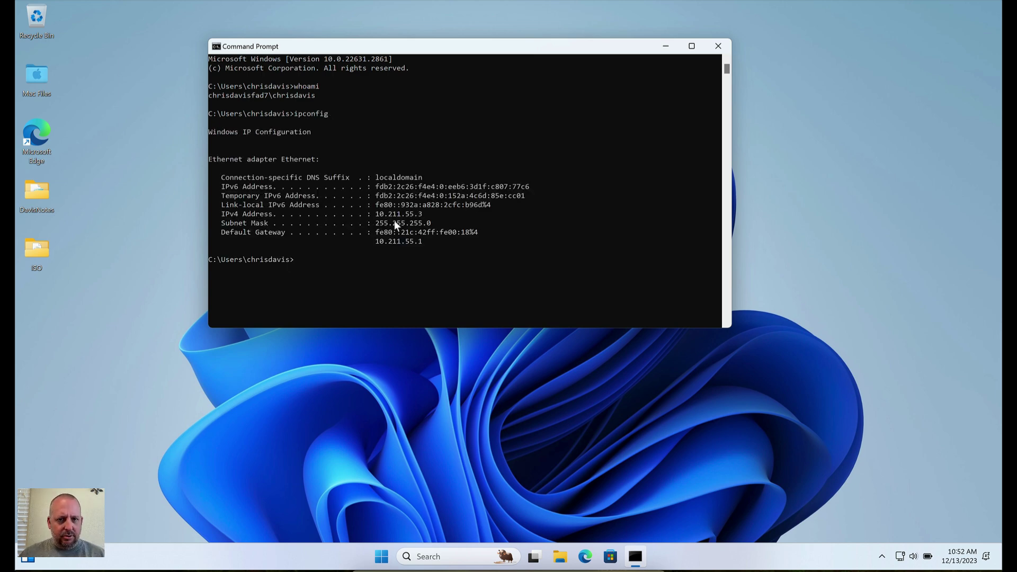
click(376, 223)
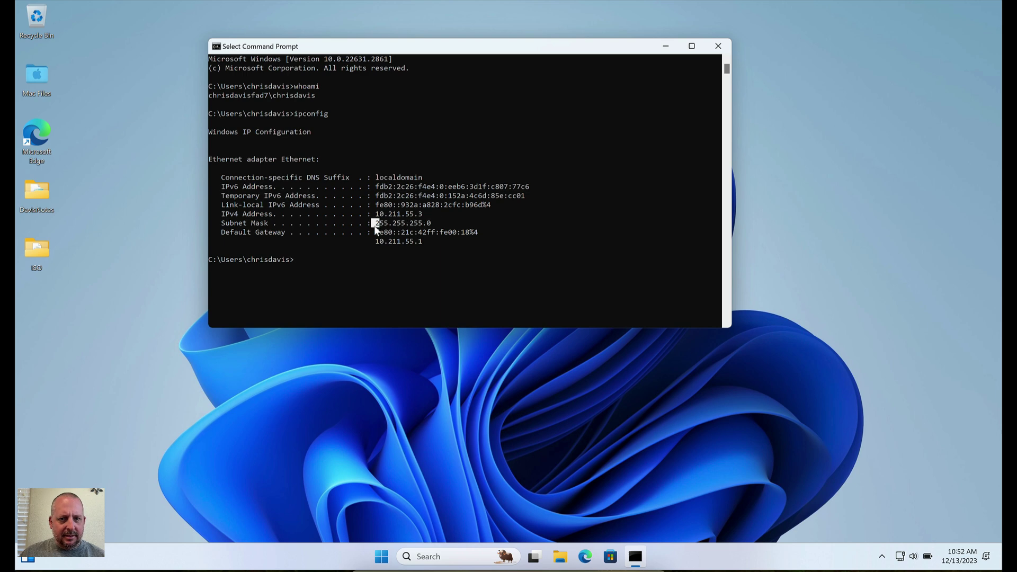
click(420, 242)
Run ipconfig /all and highlight the DNS server and DHCP server addresses in the output.
text(ipconfig /all)
key(Return)
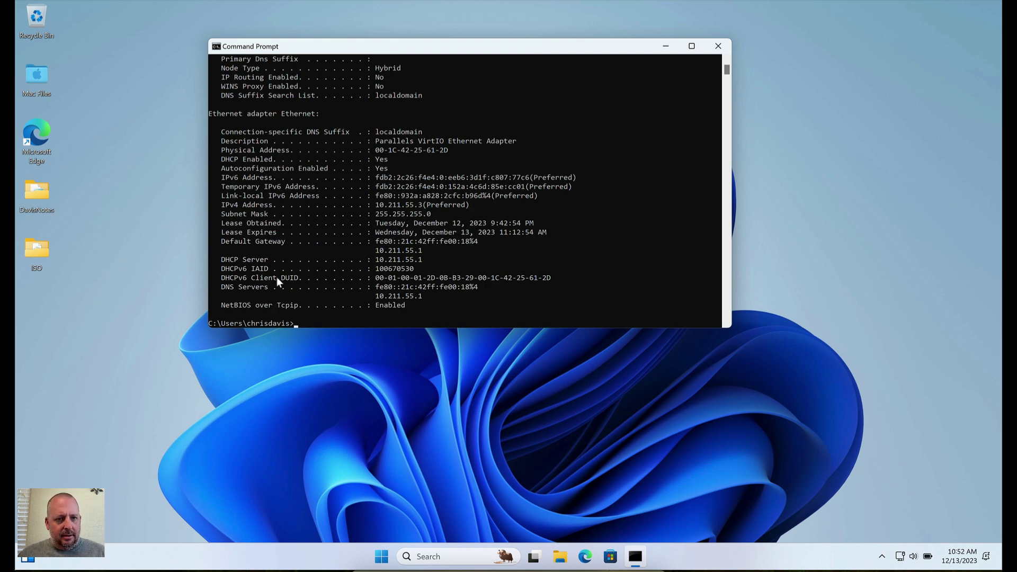
click(385, 295)
drag(376, 296, 423, 299)
drag(425, 259, 381, 261)
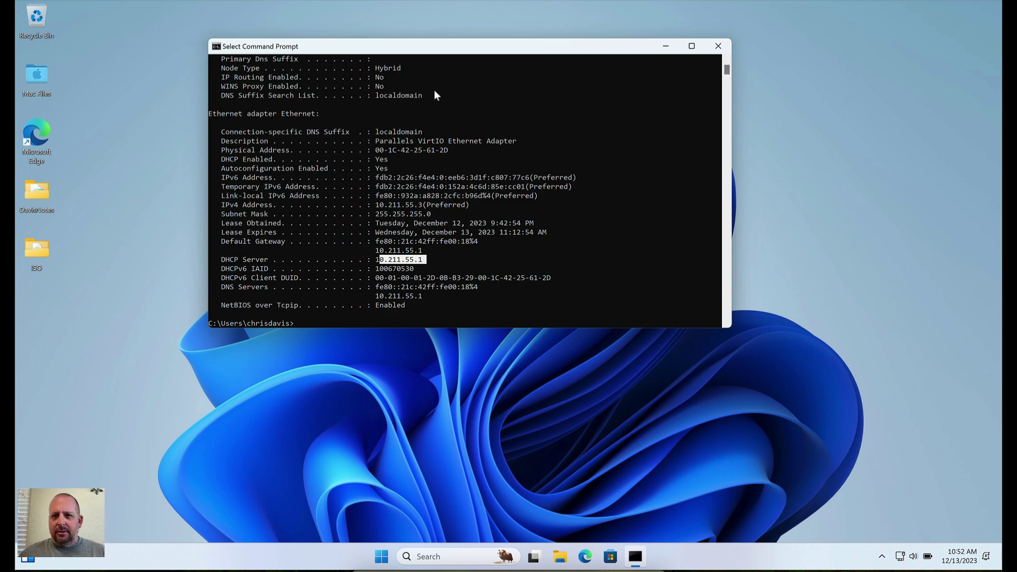
scroll(411, 158, down, 4)
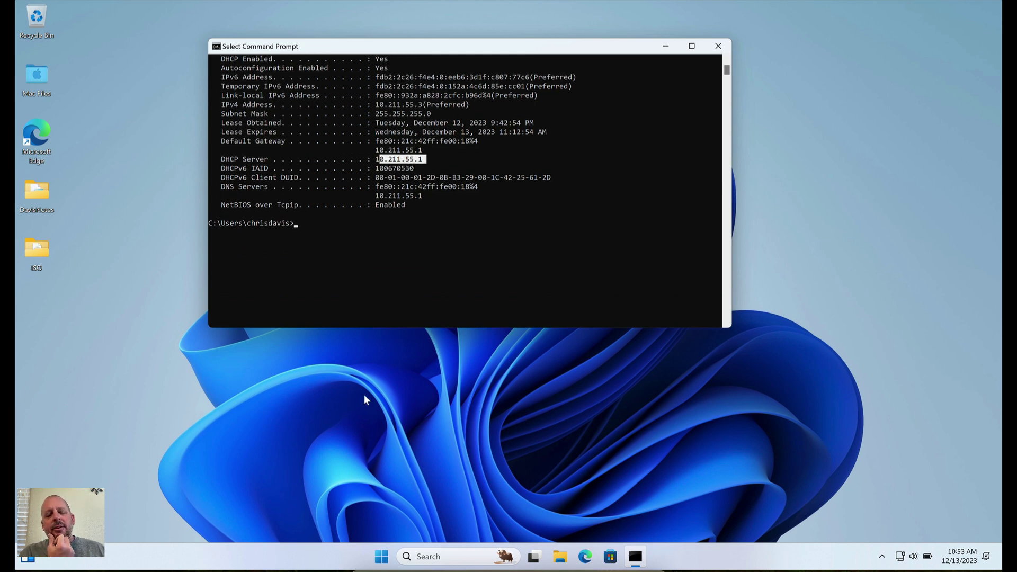
Open Windows PowerShell and move its window over the Command Prompt window.
click(441, 556)
text(powershell)
key(Return)
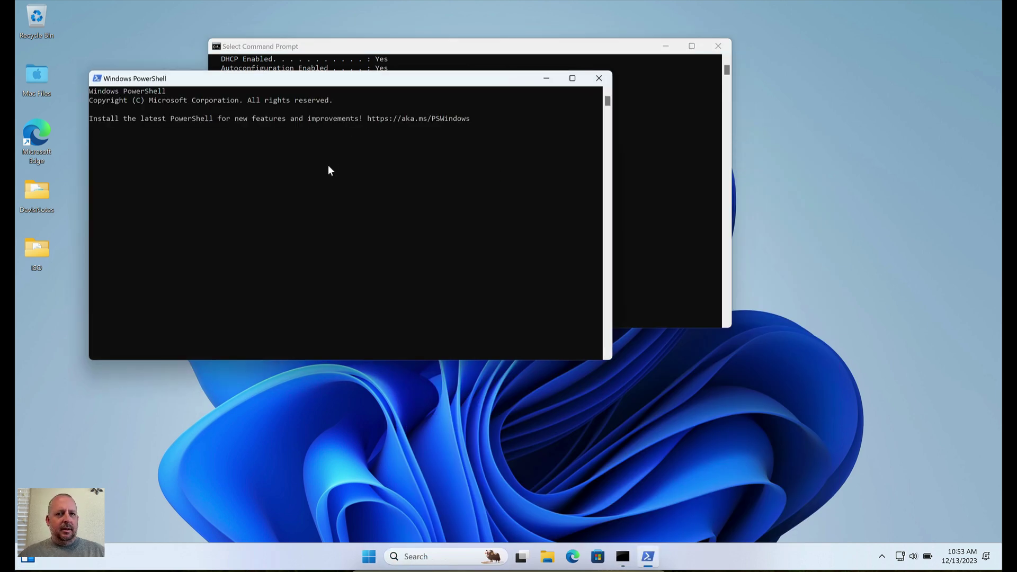
drag(374, 80, 461, 78)
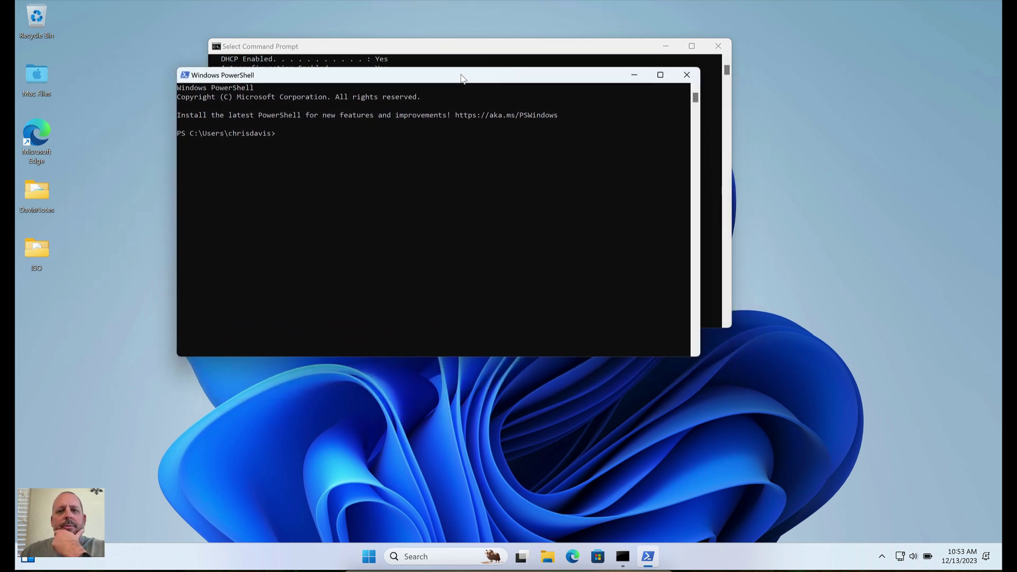